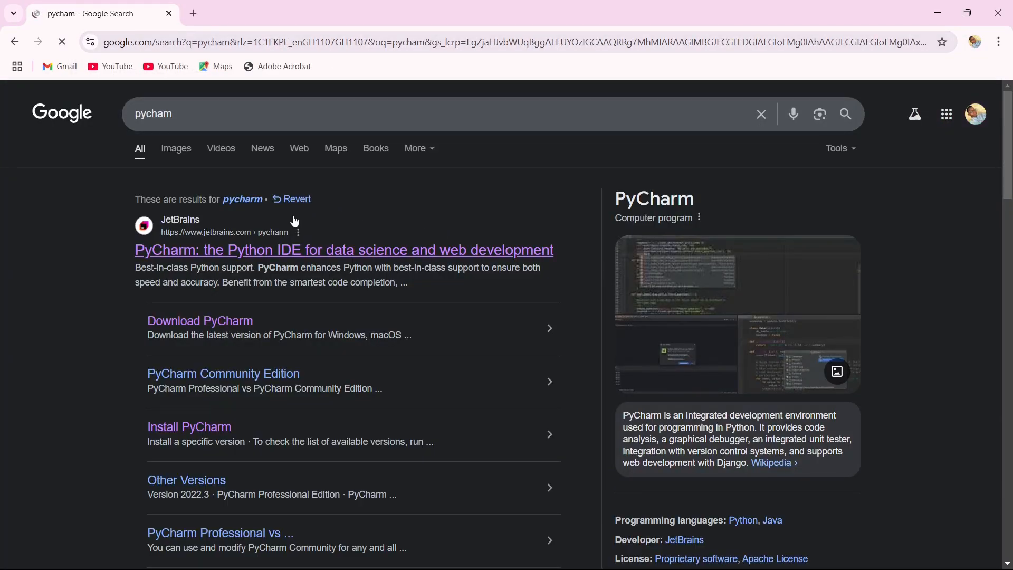
# - Download the Windows .exe installer of PyCharm Community Edition from the JetBrains site and save it in the Downloads folder
pyautogui.click(211, 235)
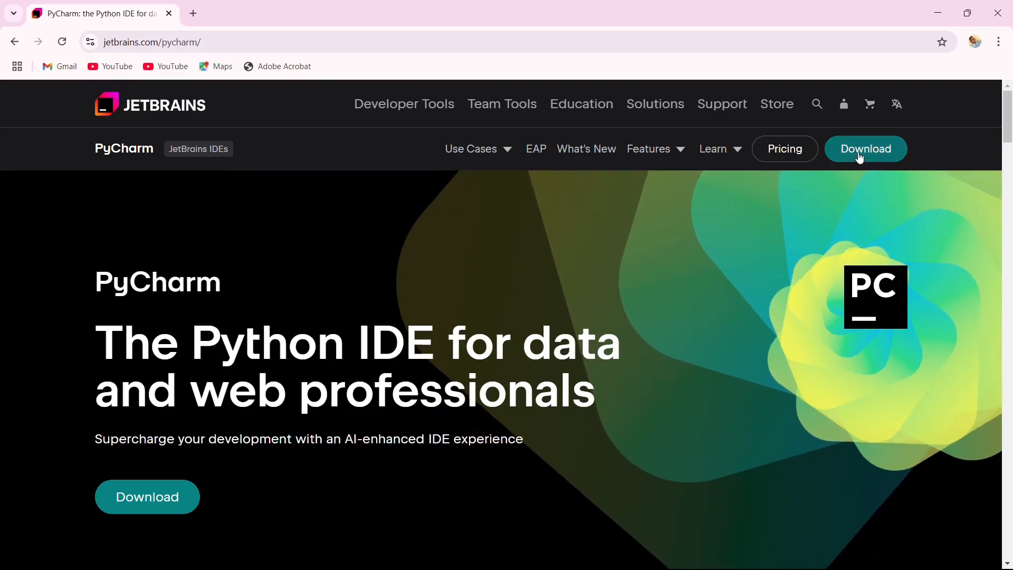
pyautogui.click(860, 156)
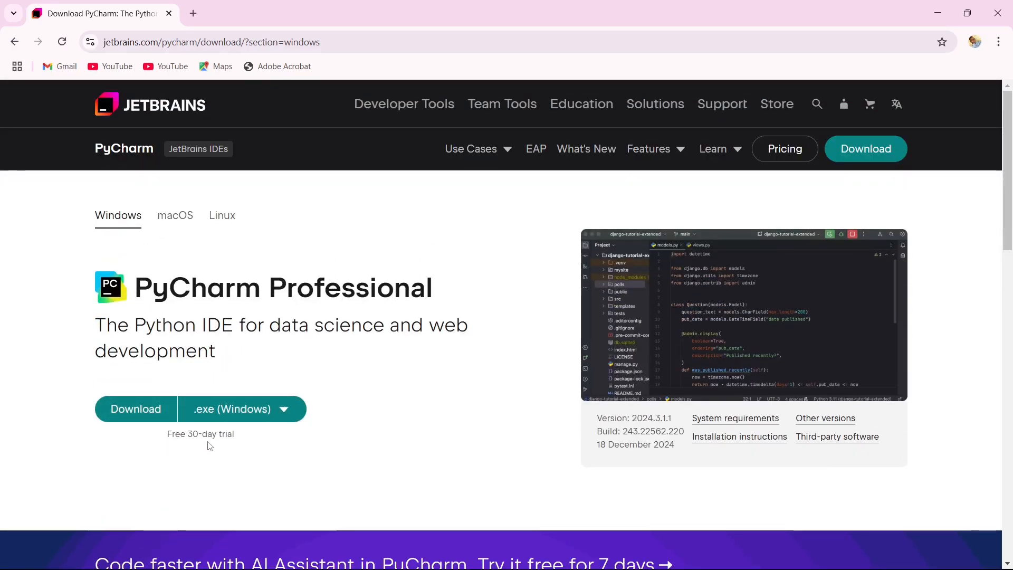
pyautogui.scroll(-8, 282, 447)
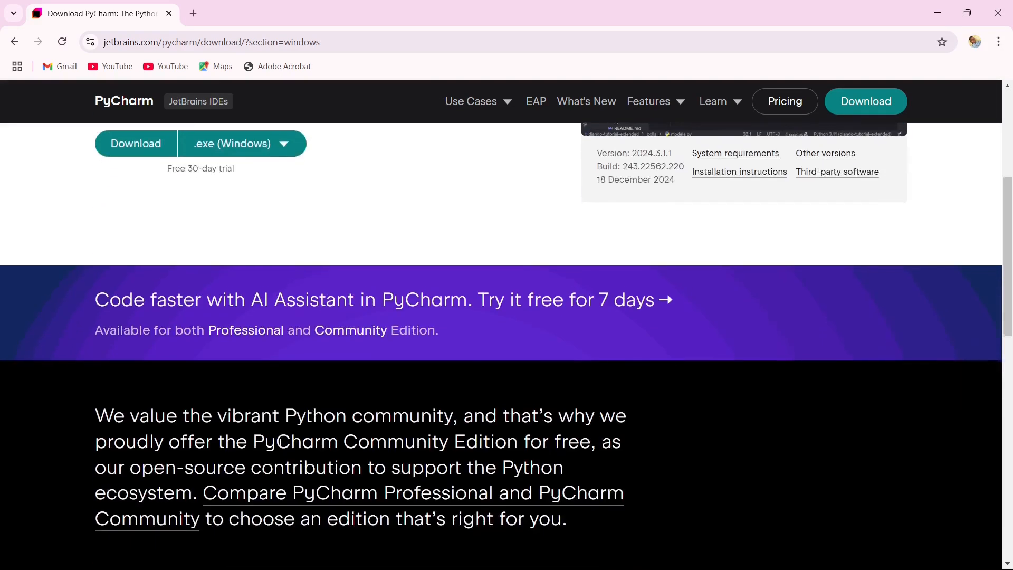
pyautogui.scroll(-5, 280, 442)
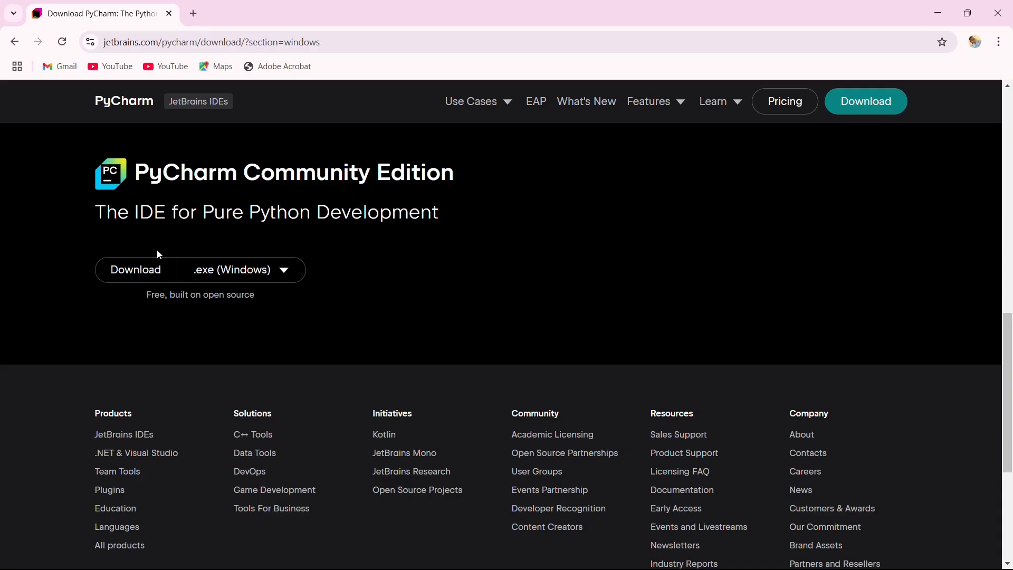
pyautogui.click(141, 270)
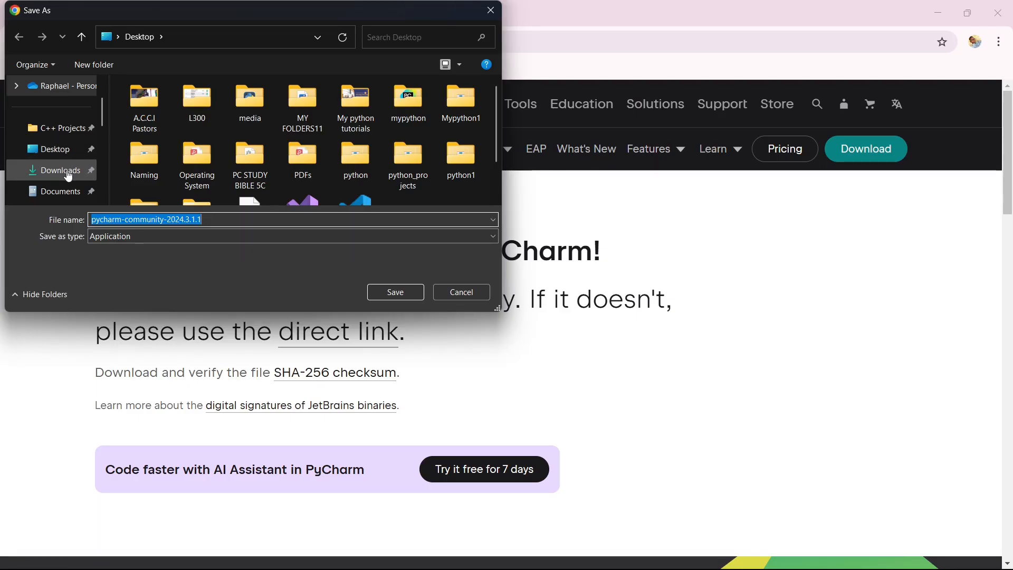
pyautogui.click(68, 176)
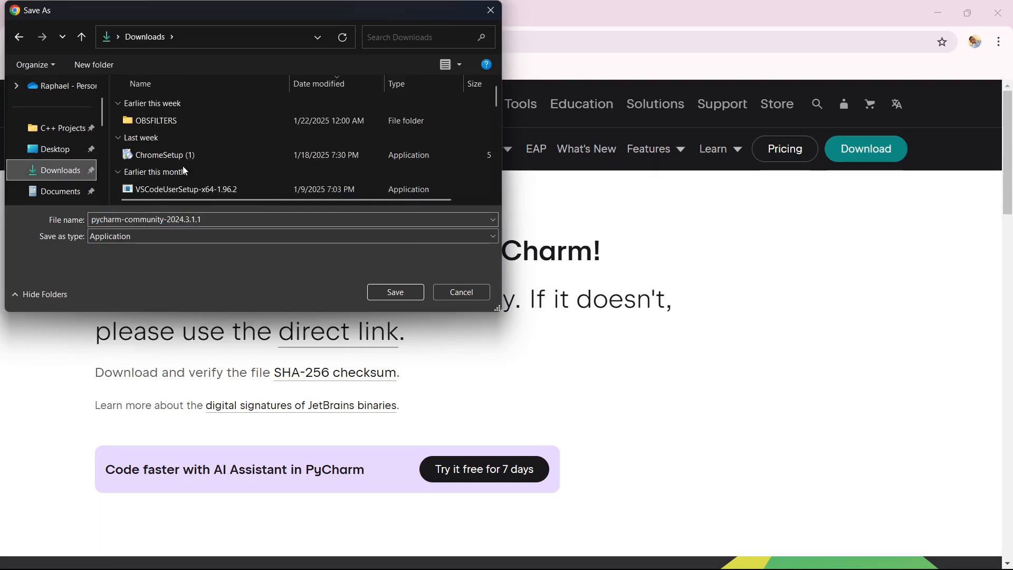
pyautogui.click(395, 291)
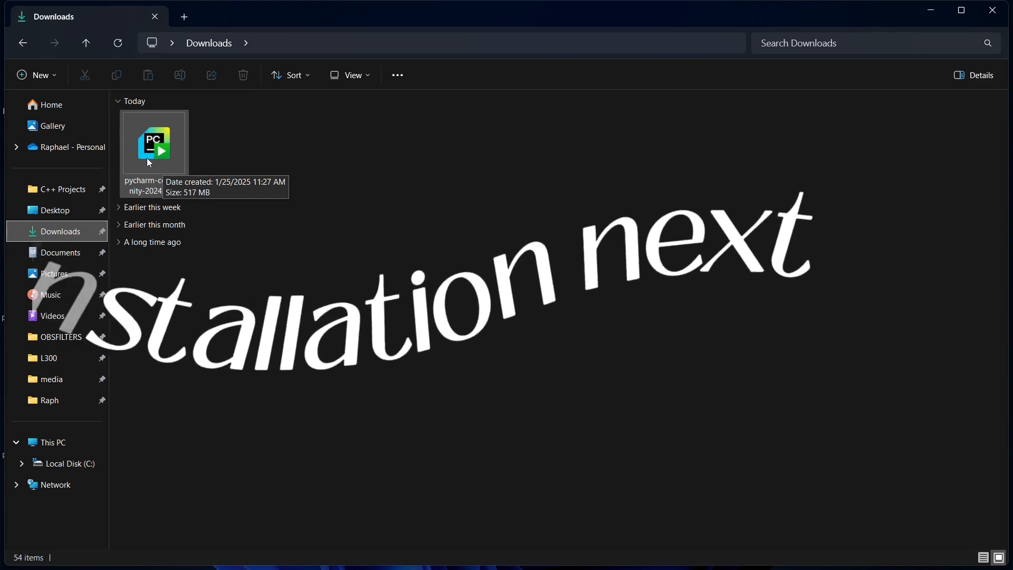
# - Run the downloaded PyCharm installer with the suggested destination folder, enabling the desktop shortcut, PATH and "Open Folder as Project" options
pyautogui.click(147, 158)
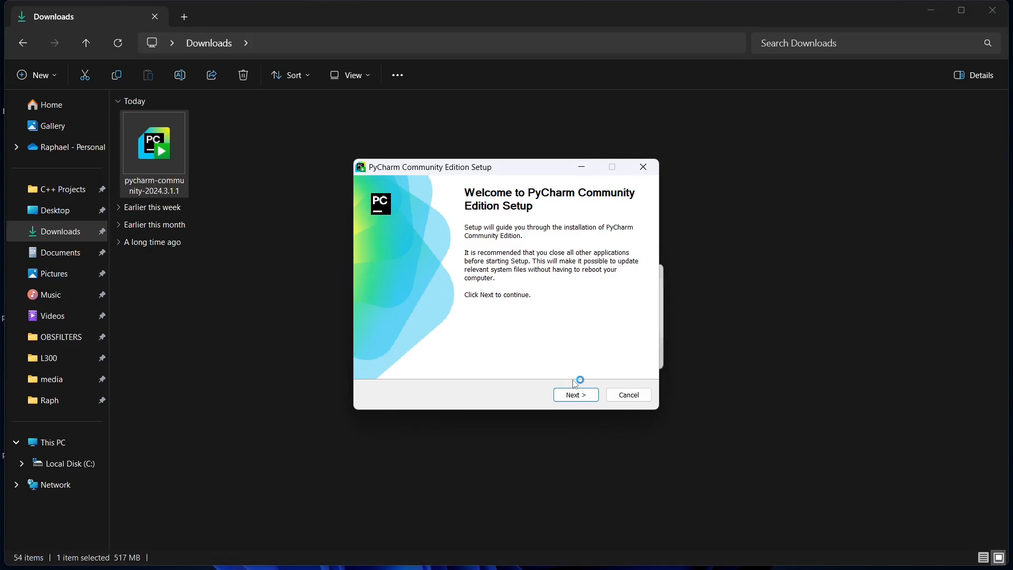
pyautogui.click(574, 397)
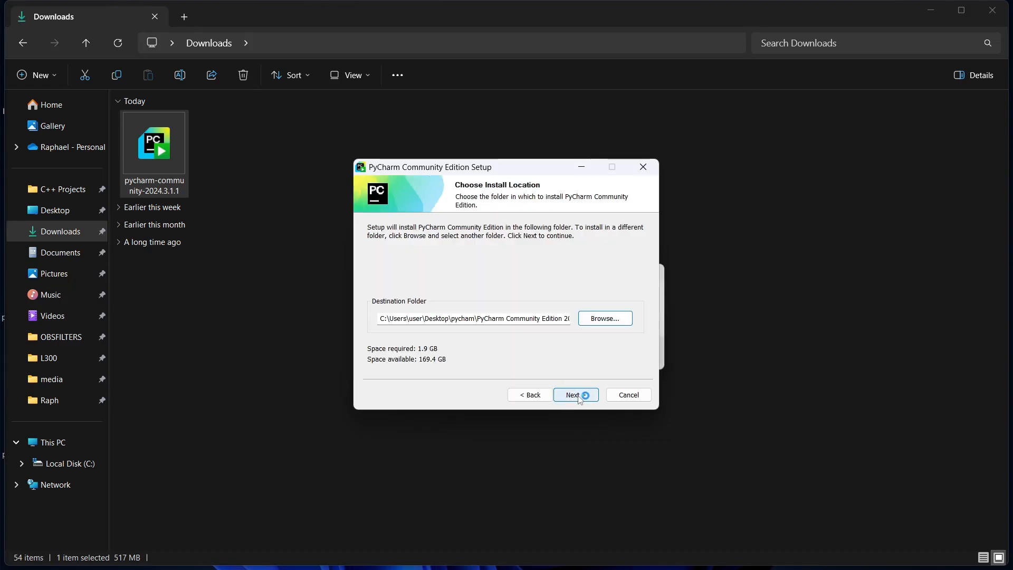
pyautogui.click(580, 398)
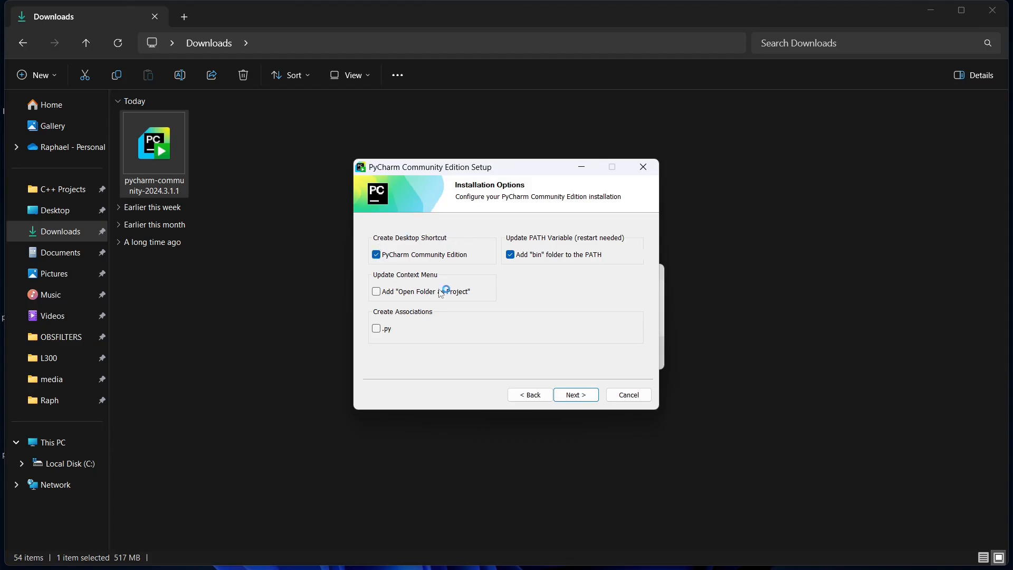
pyautogui.click(377, 293)
pyautogui.click(576, 395)
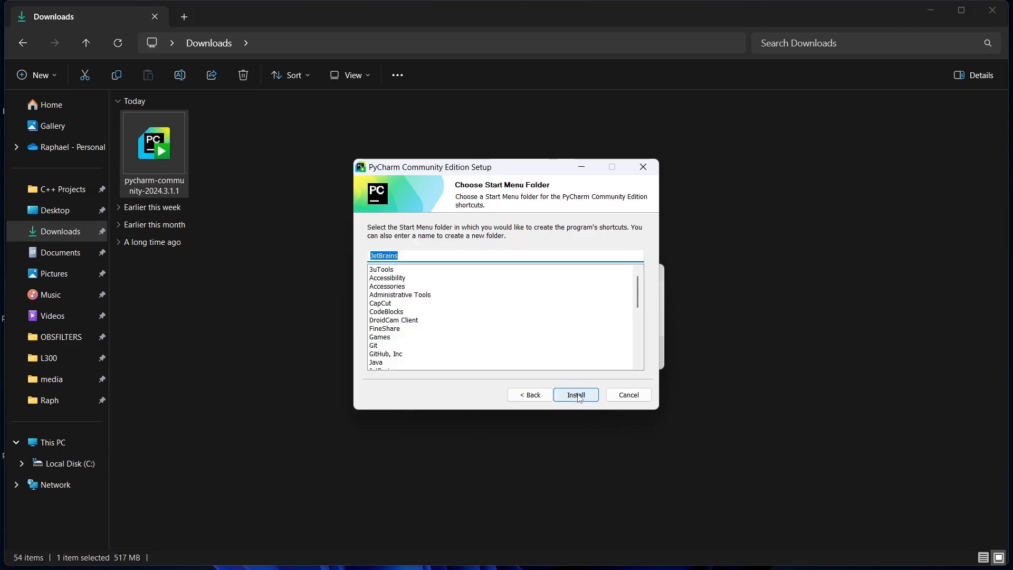
# - Install PyCharm with the JetBrains Start Menu folder and finish the setup, choosing to reboot manually
pyautogui.click(576, 395)
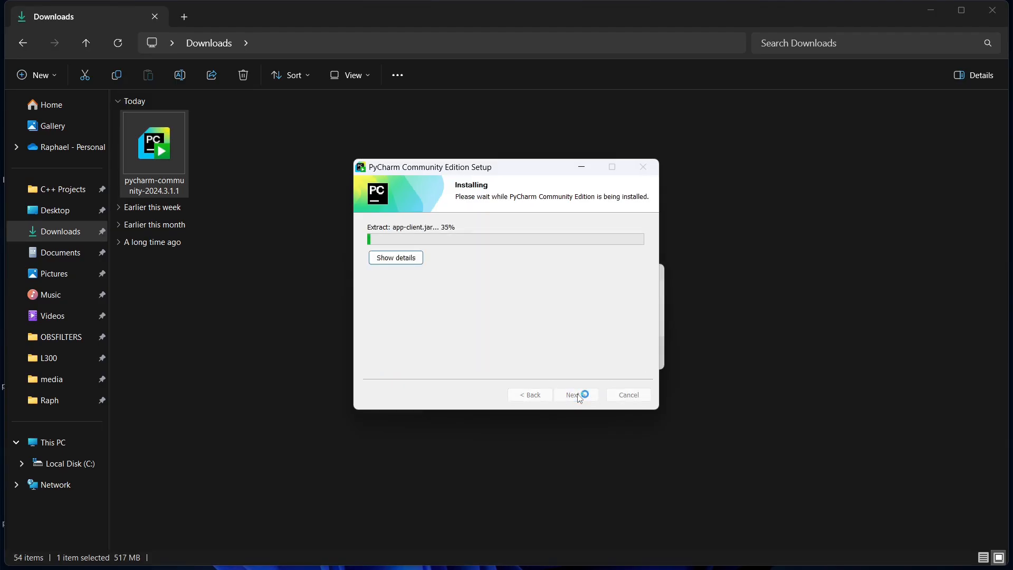
pyautogui.click(568, 352)
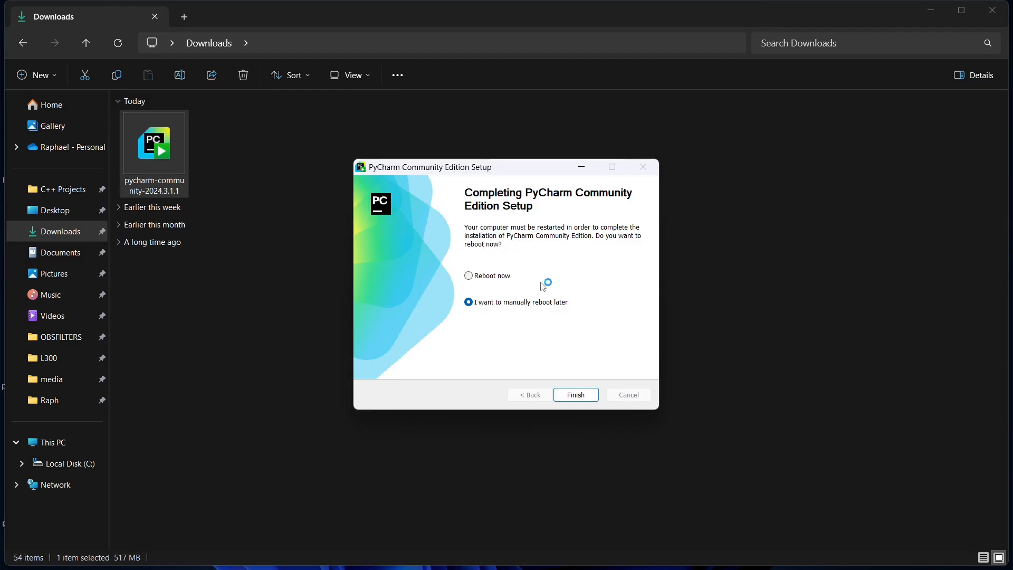
pyautogui.click(576, 395)
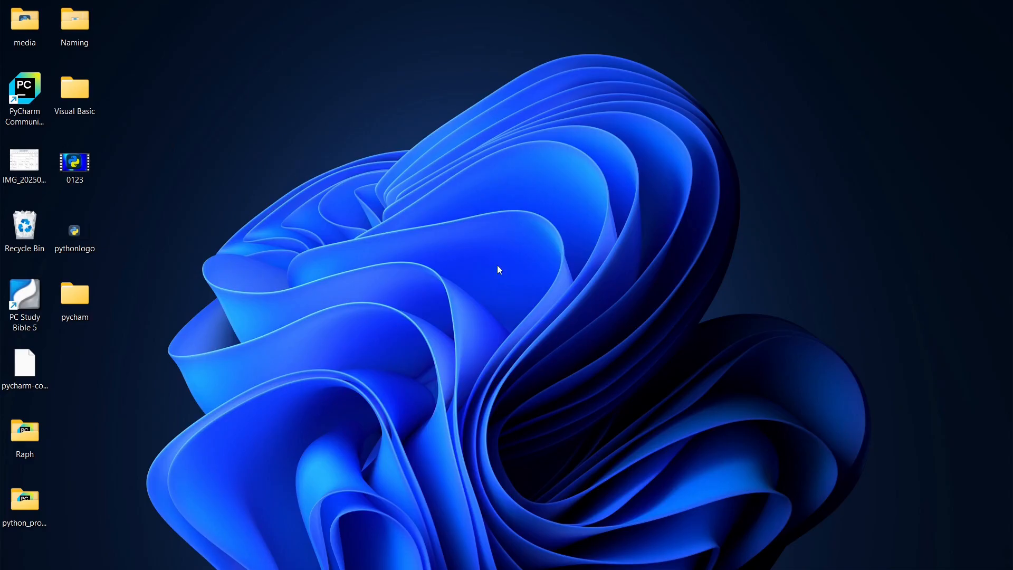
# - Launch PyCharm from the desktop, start a new project and clear the suggested folder name from its location path
pyautogui.doubleClick(25, 98)
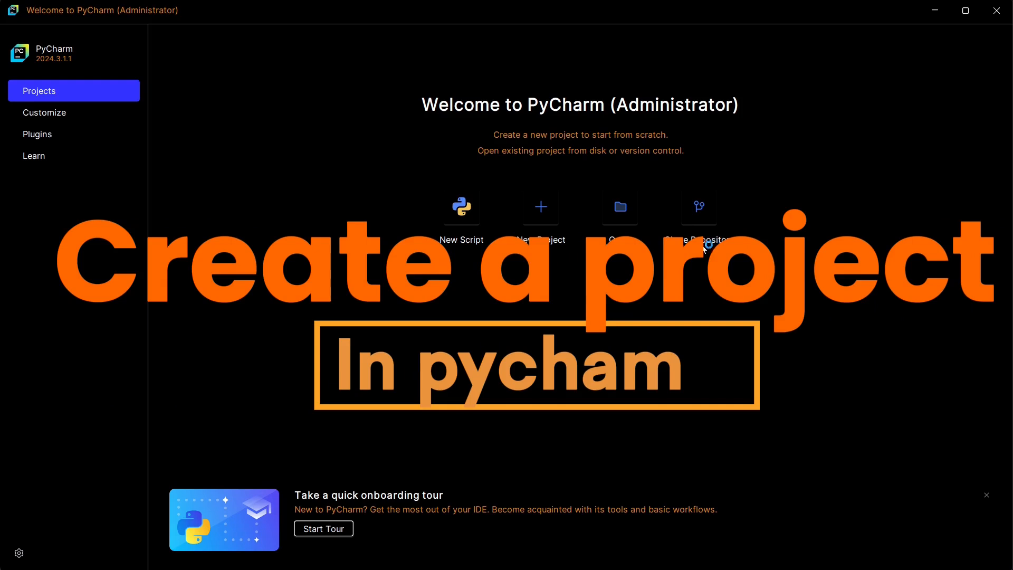
pyautogui.click(538, 211)
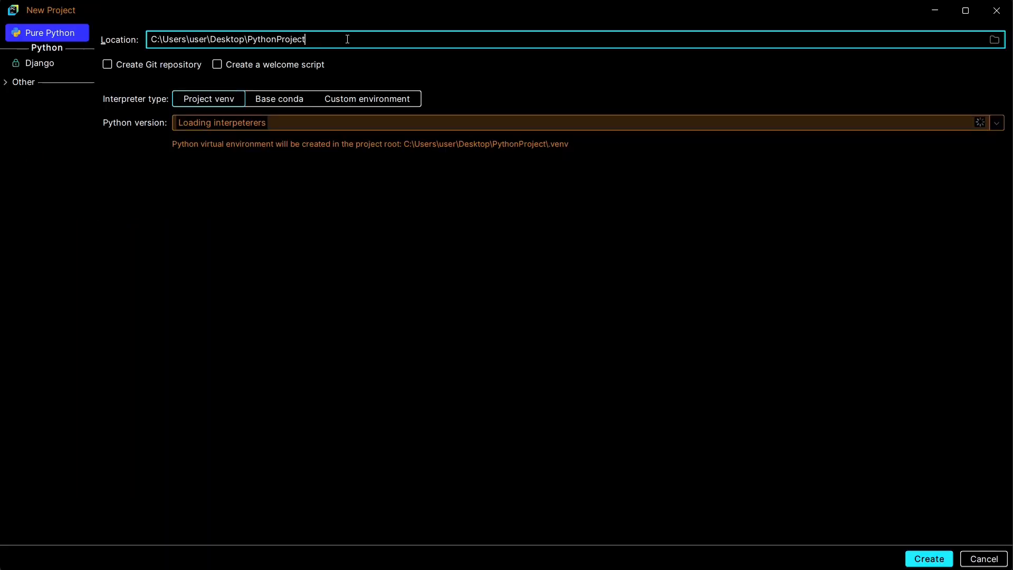
pyautogui.doubleClick(306, 40)
pyautogui.moveTo(307, 45); pyautogui.dragTo(296, 43)
pyautogui.write('p')
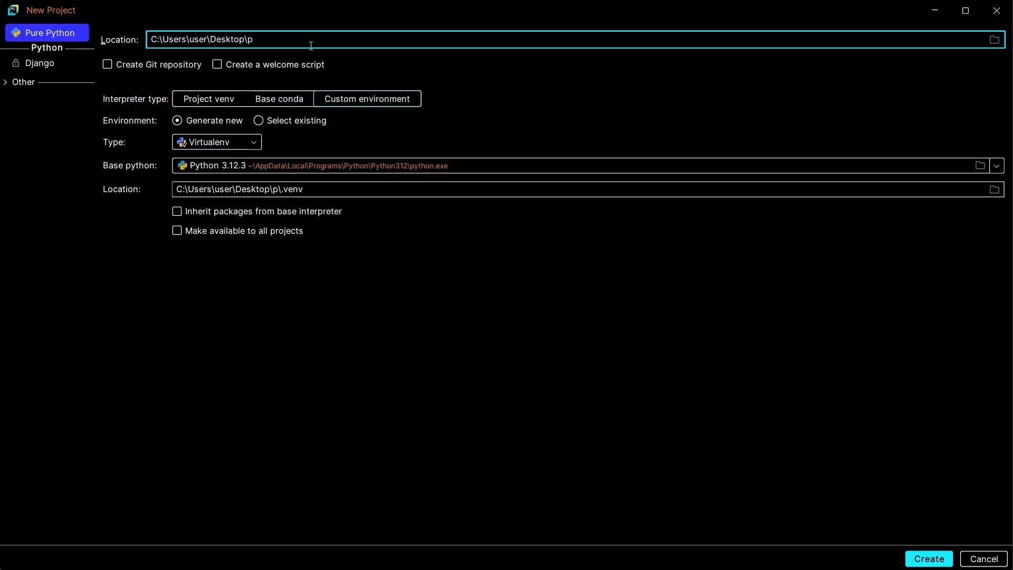
pyautogui.press('BackSpace')
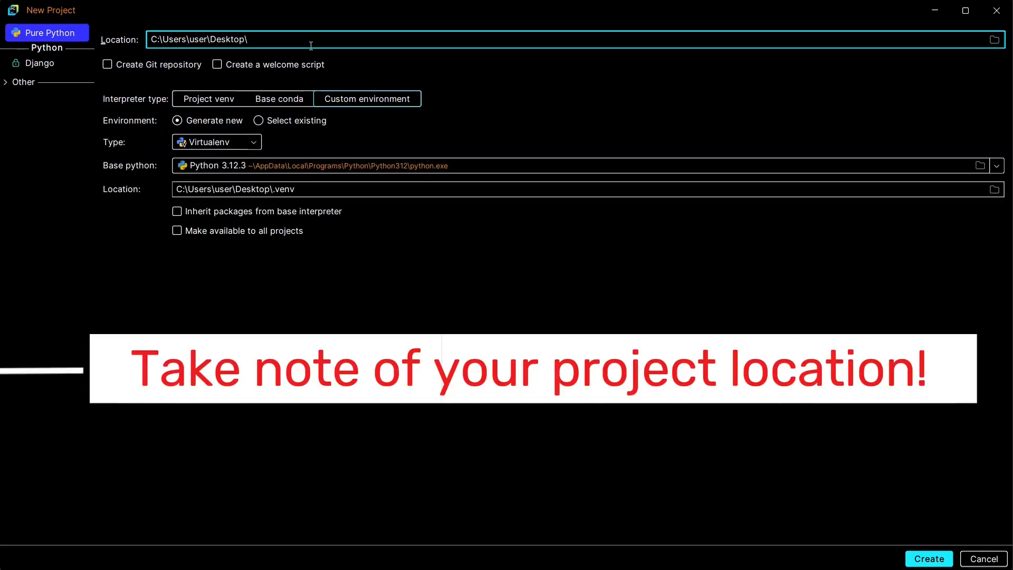
pyautogui.write('hell')
pyautogui.write('o')
pyautogui.press('BackSpace')
pyautogui.press('BackSpace')
pyautogui.press('BackSpace')
pyautogui.press('BackSpace')
pyautogui.press('BackSpace')
# - Name the project folder mypythonproject on the Desktop and create the project with Python 3.12.3 as the base interpreter
pyautogui.write('mypythonproject')
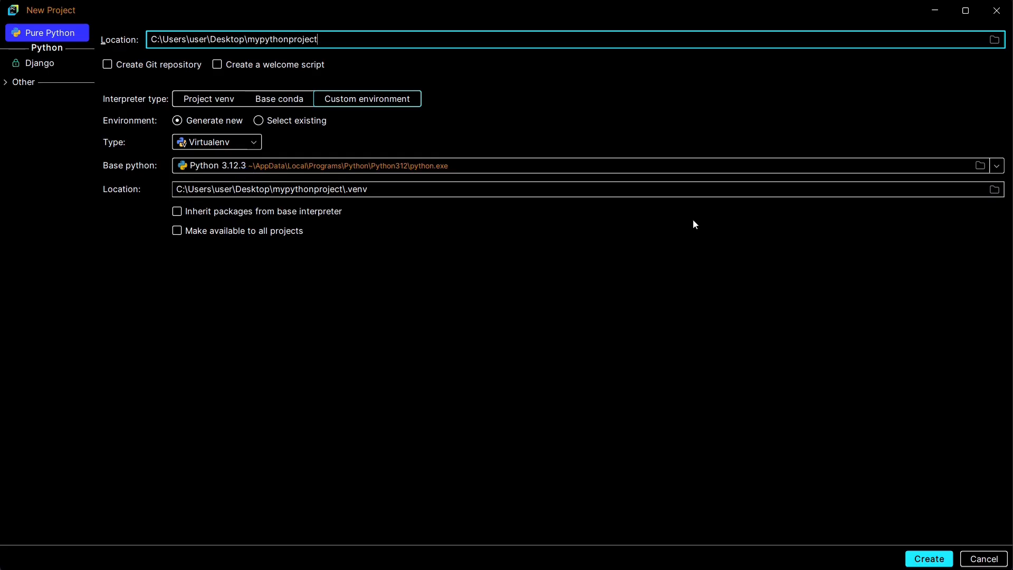
pyautogui.click(997, 166)
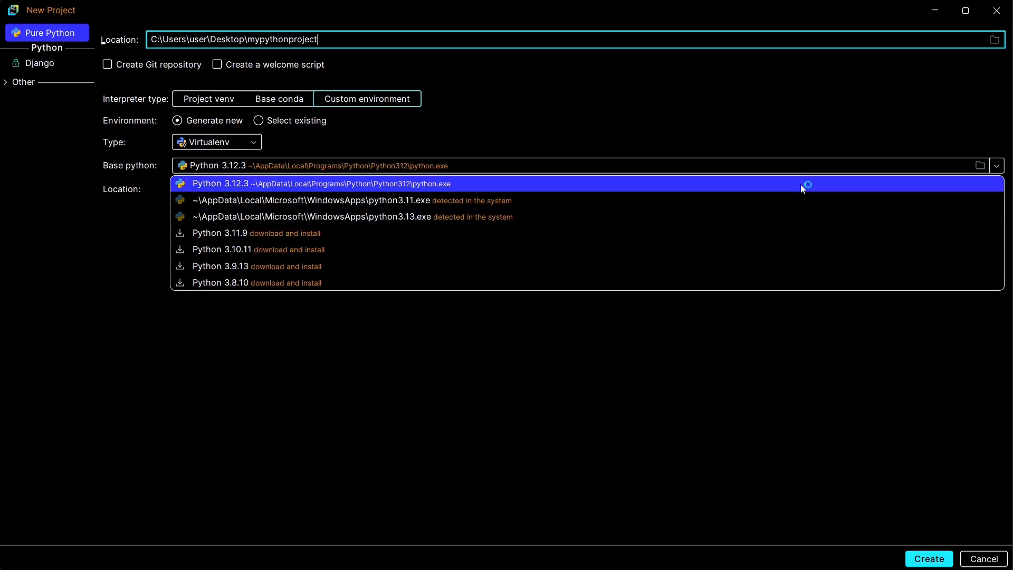
pyautogui.click(798, 165)
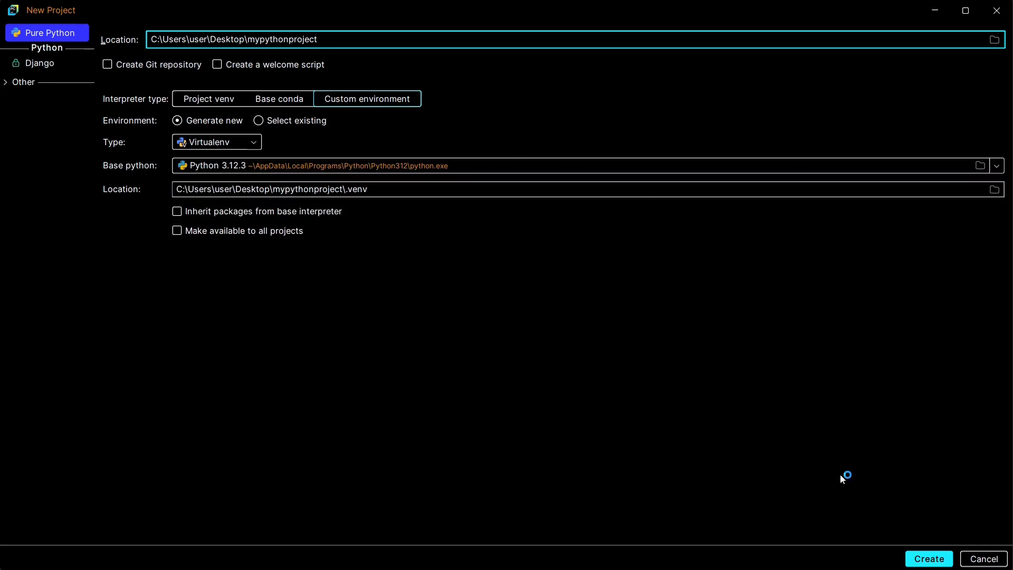
pyautogui.click(922, 559)
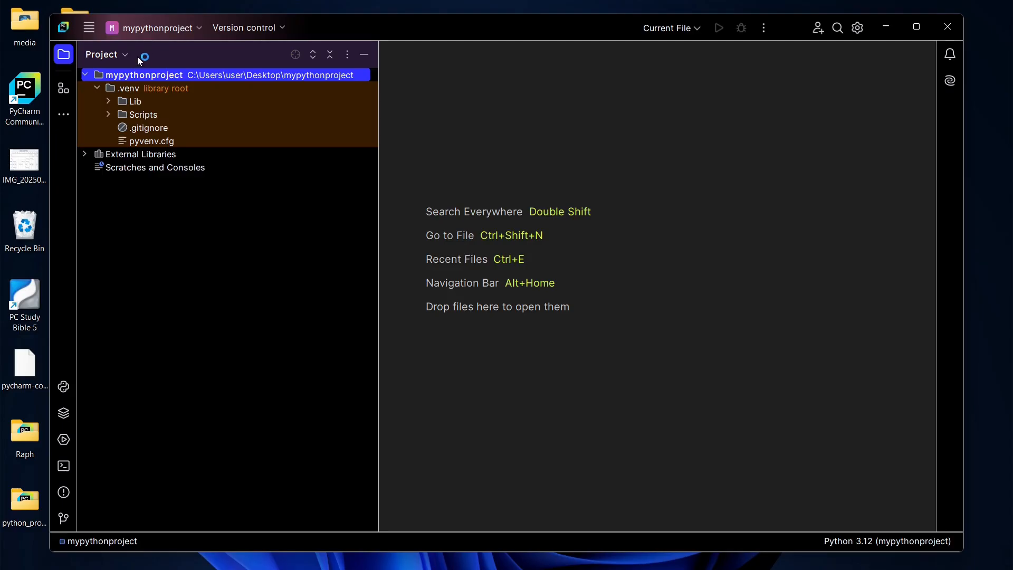
pyautogui.click(122, 52)
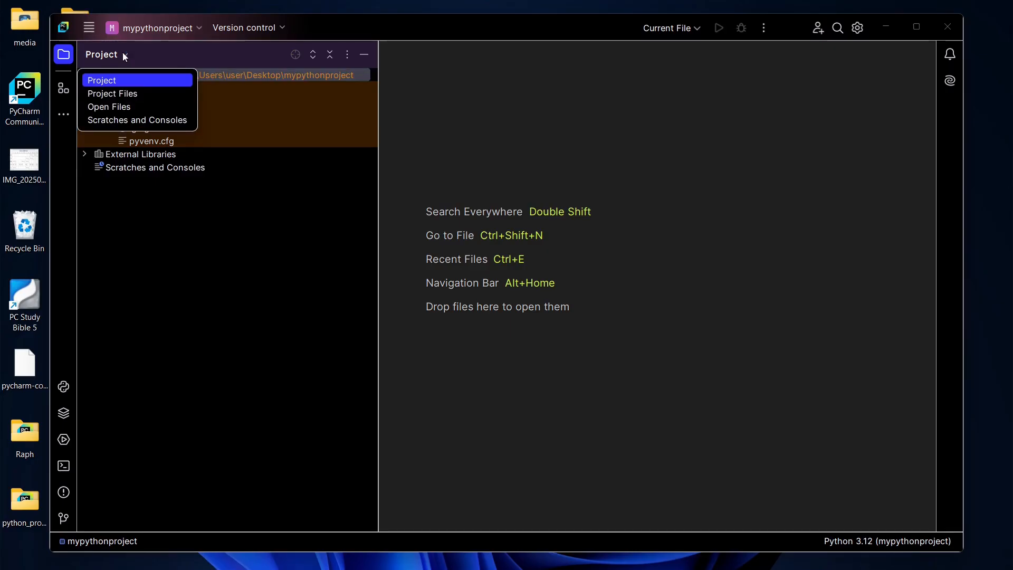
pyautogui.click(123, 55)
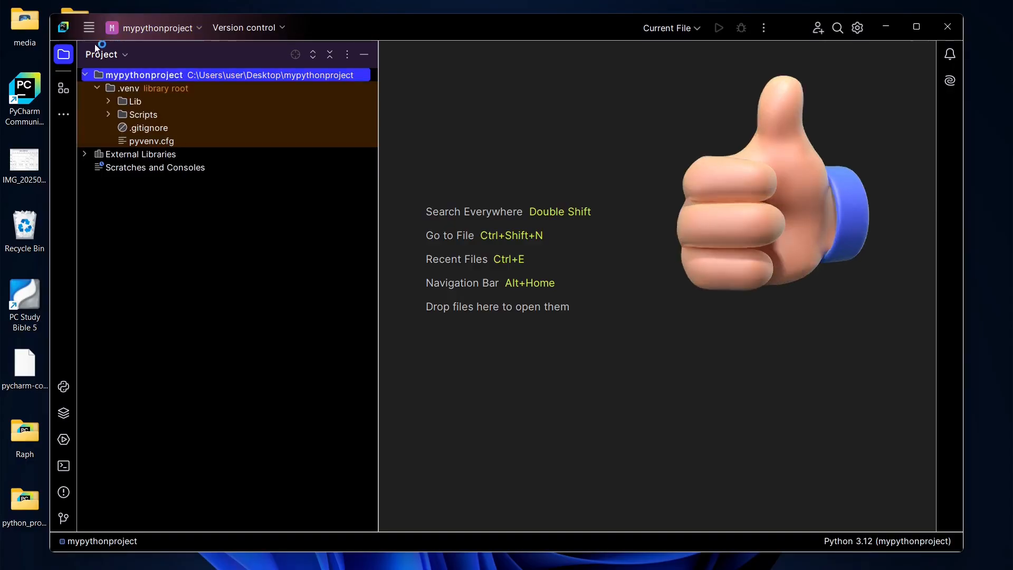
# - Create a Python file named hello in mypythonproject and write print("Hello World.") in it
pyautogui.click(89, 28)
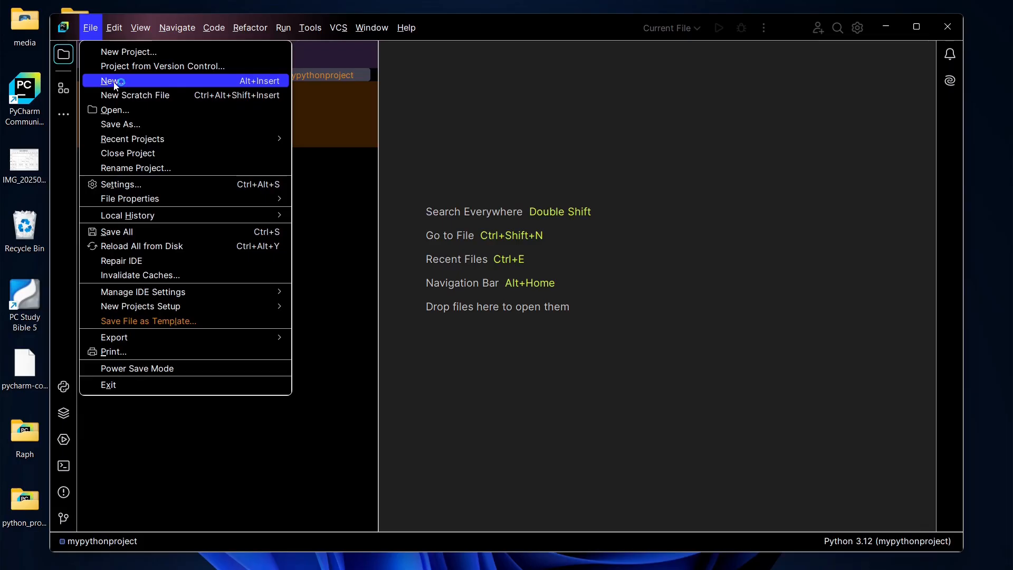
pyautogui.click(117, 84)
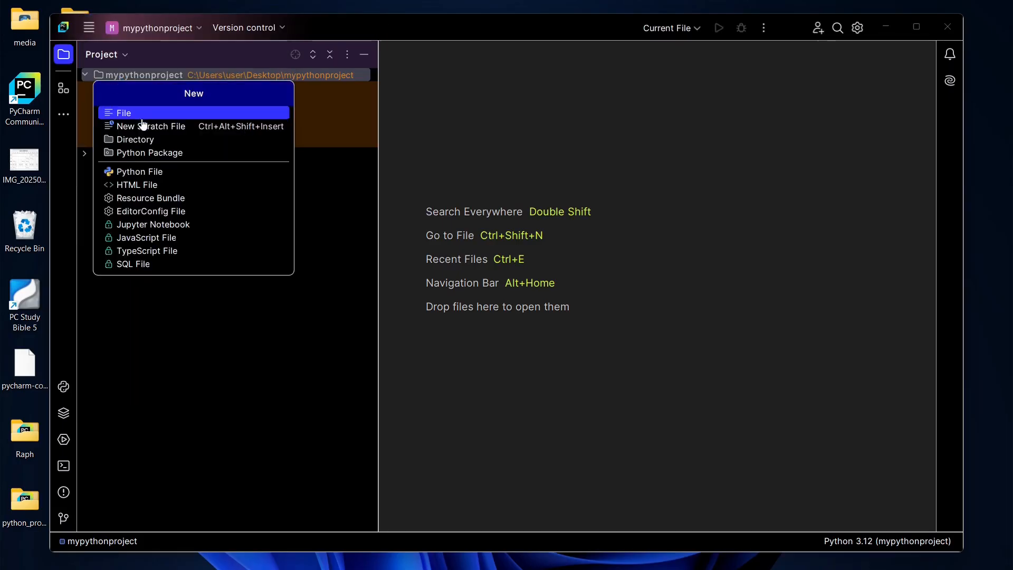
pyautogui.click(144, 173)
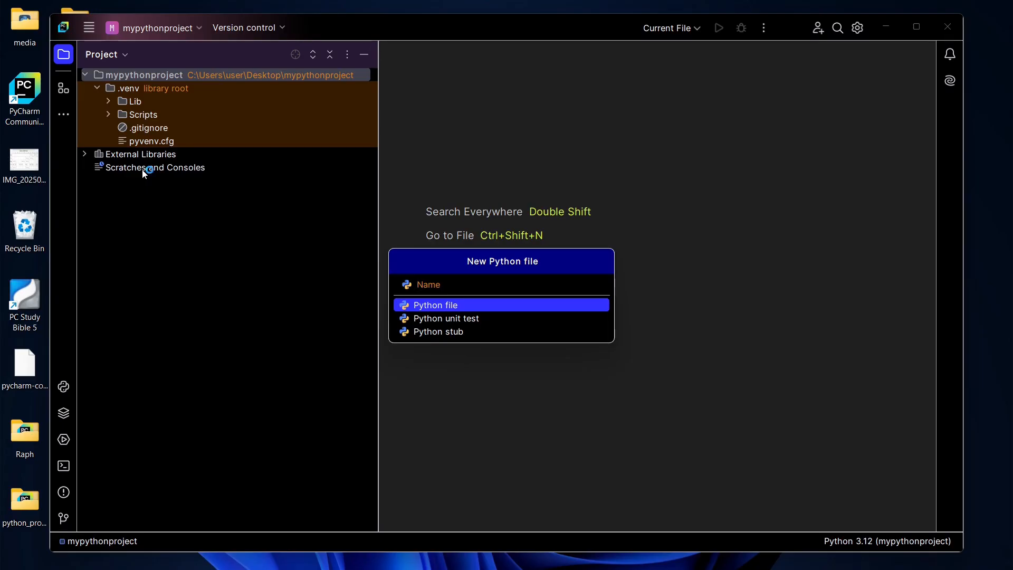
pyautogui.doubleClick(452, 306)
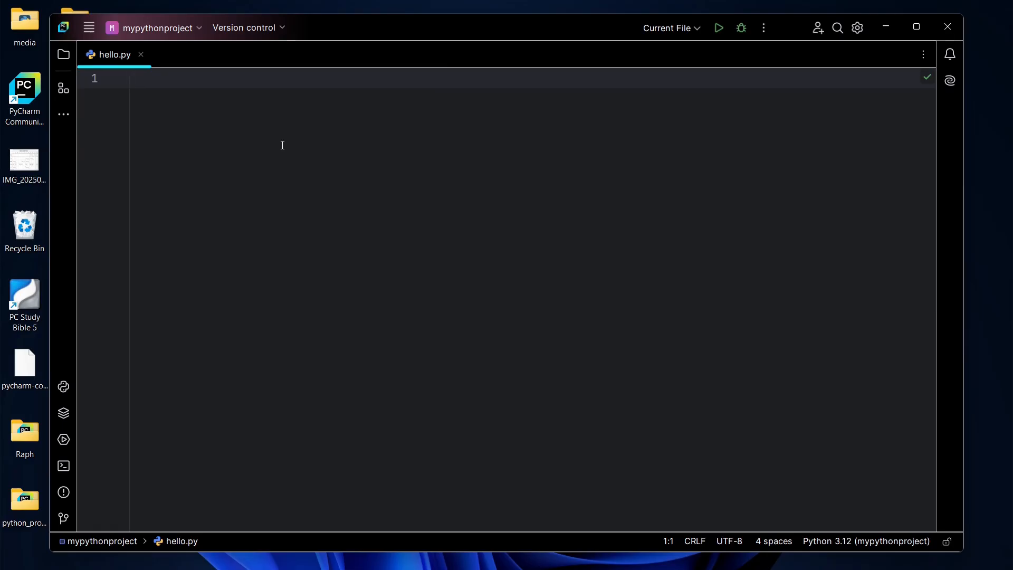
pyautogui.write('print("Hello World.")')
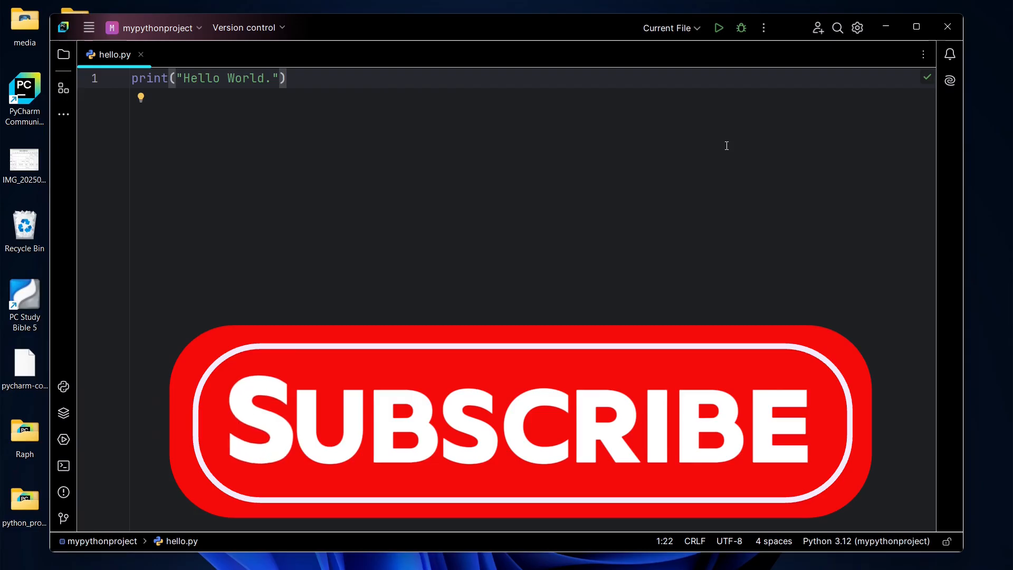
# - Maximize the window and run python hello.py in the built-in terminal
pyautogui.press('super+Up')
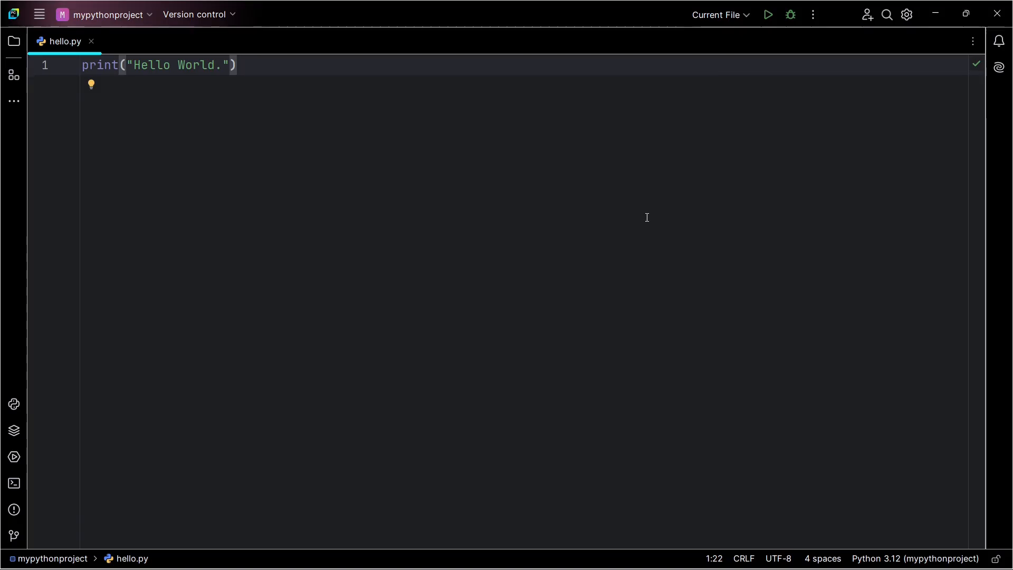
pyautogui.click(15, 484)
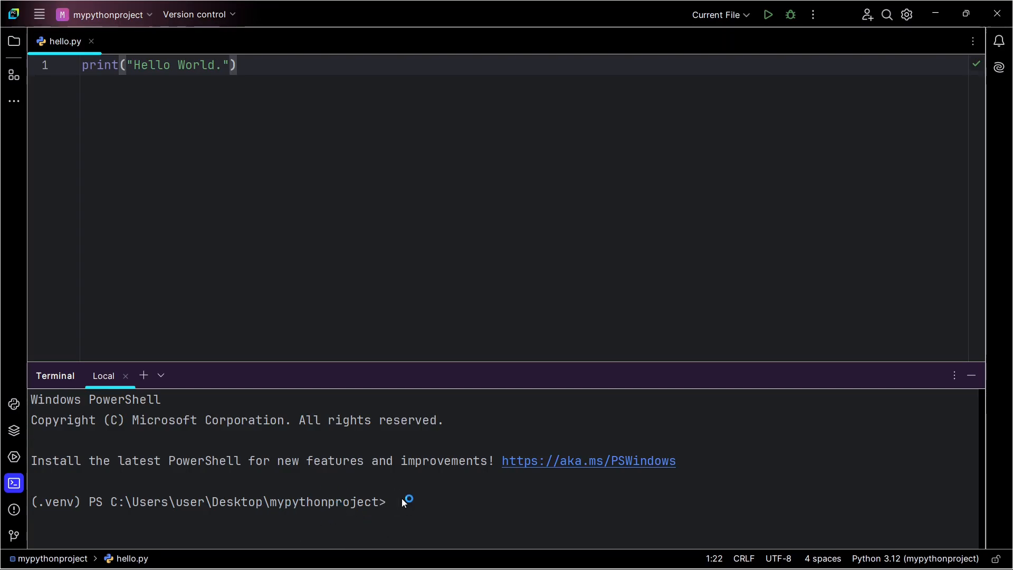
pyautogui.write('python ')
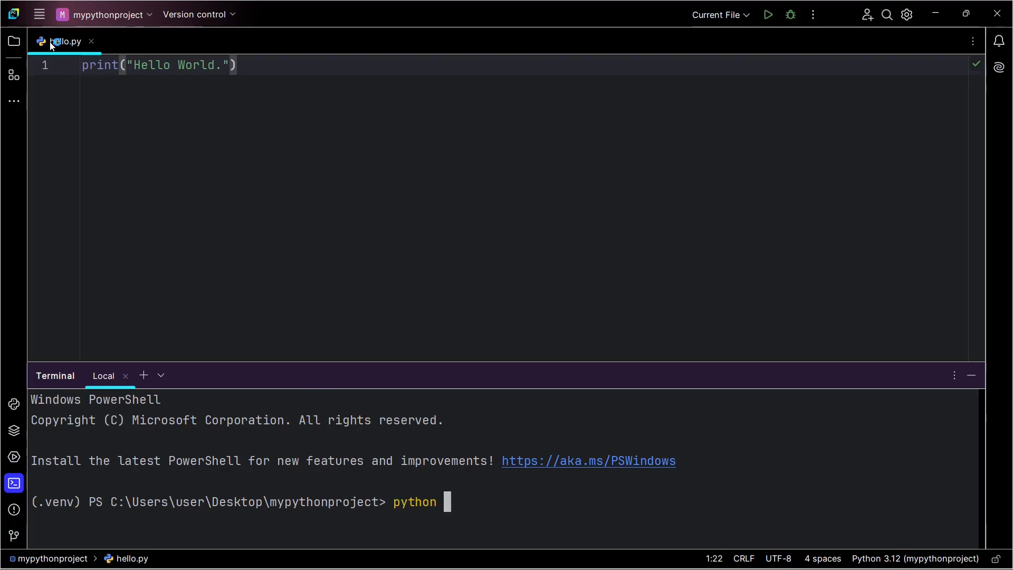
pyautogui.write('hello.py')
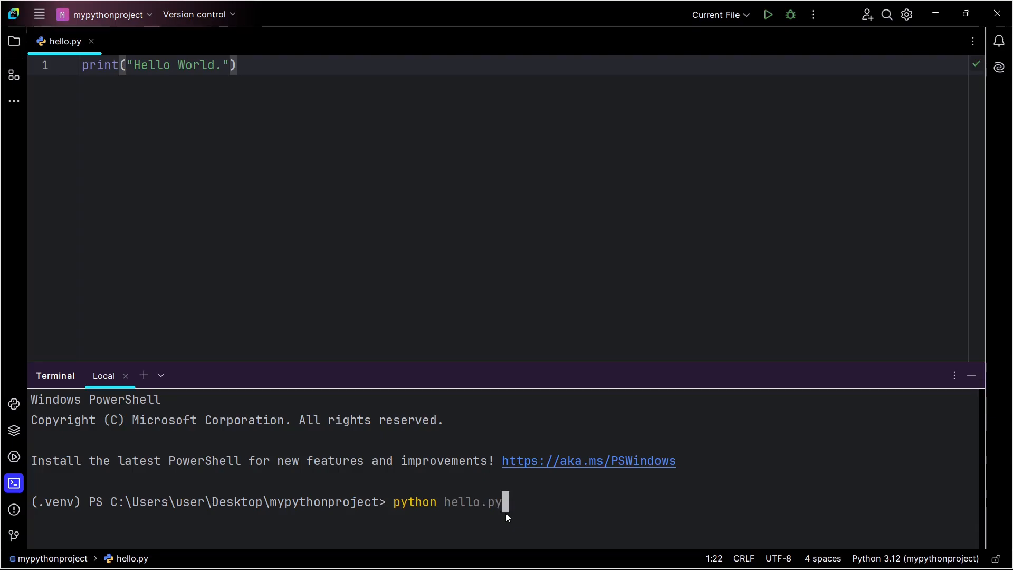
pyautogui.click(768, 19)
pyautogui.press('Return')
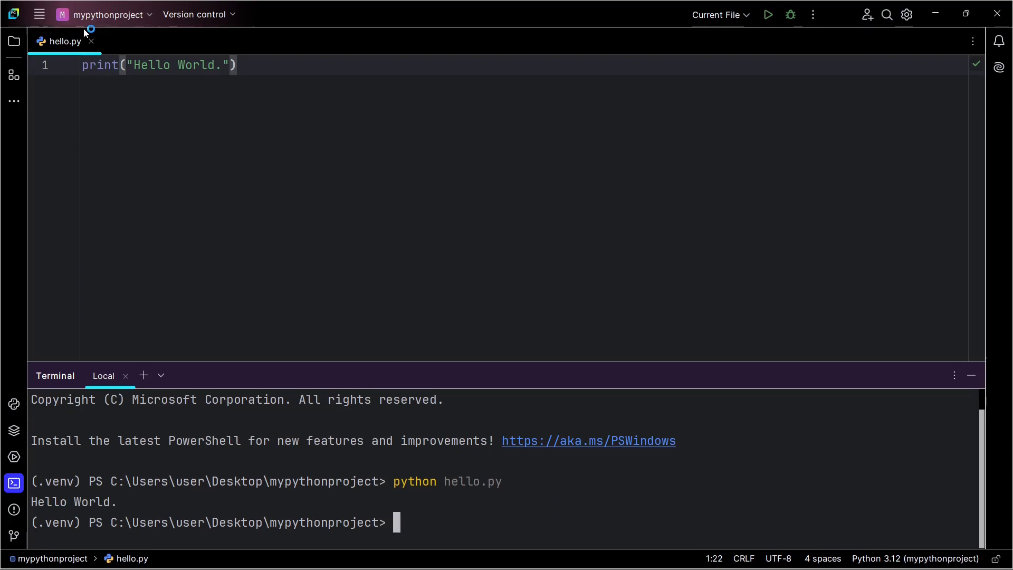
# - Close hello.py and start a new Pure Python project with its location set to PythonProject1 on the Desktop
pyautogui.click(92, 41)
pyautogui.click(39, 14)
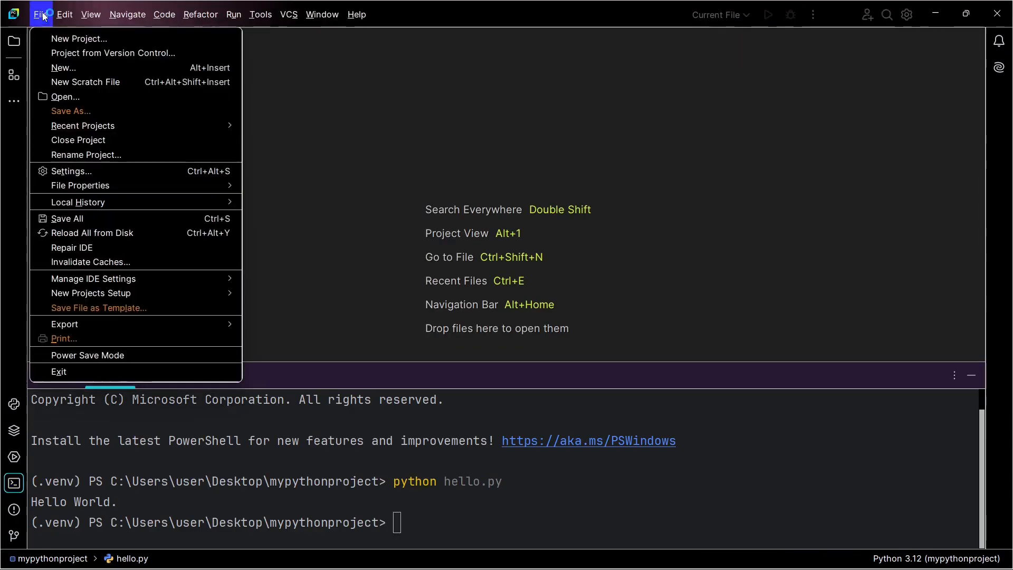
pyautogui.click(62, 37)
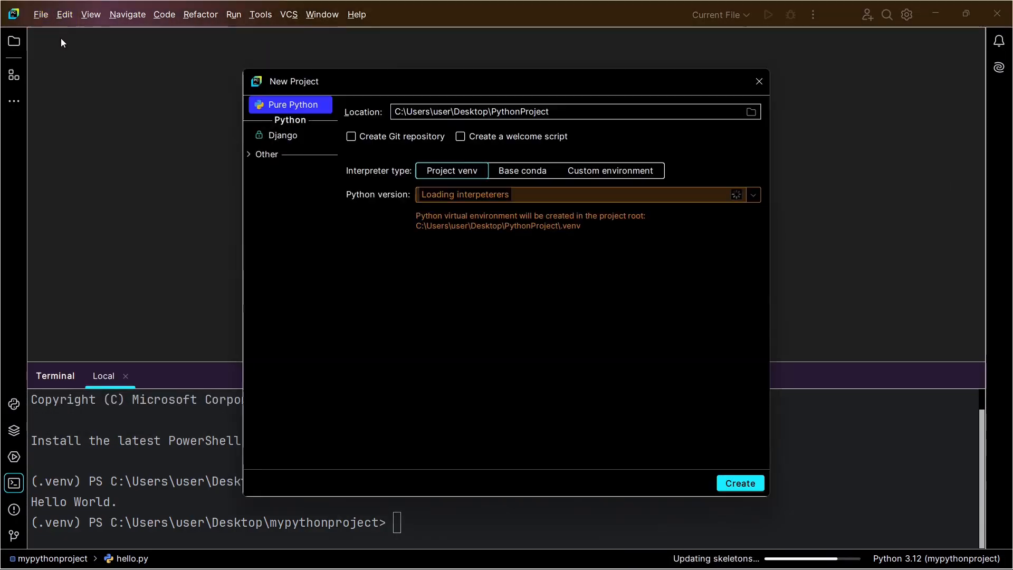
pyautogui.click(565, 117)
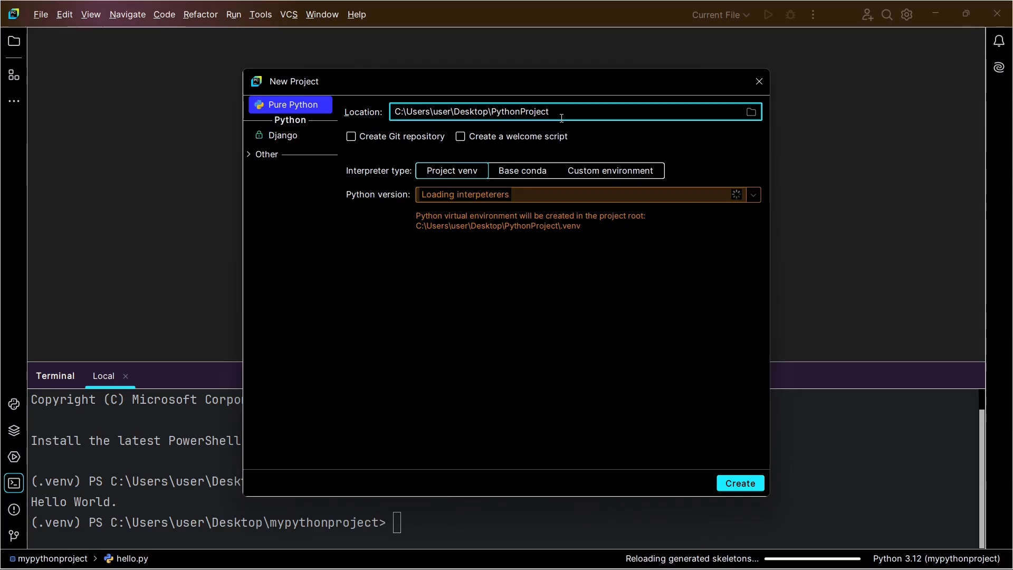
pyautogui.write('1')
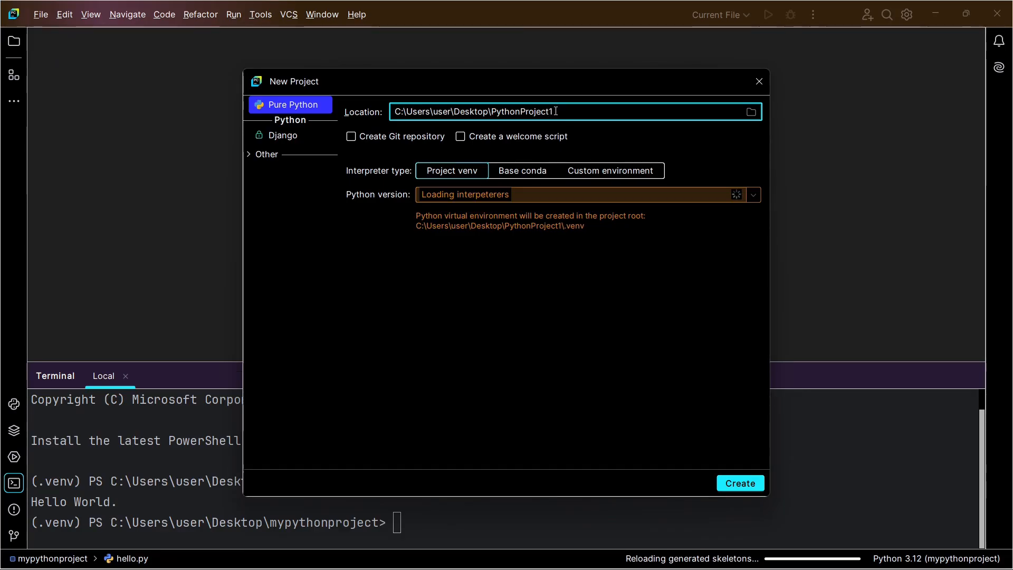
# - Choose a custom environment with a new Virtualenv based on Python 3.12.3 and create the project, opening it in the current window
pyautogui.click(607, 170)
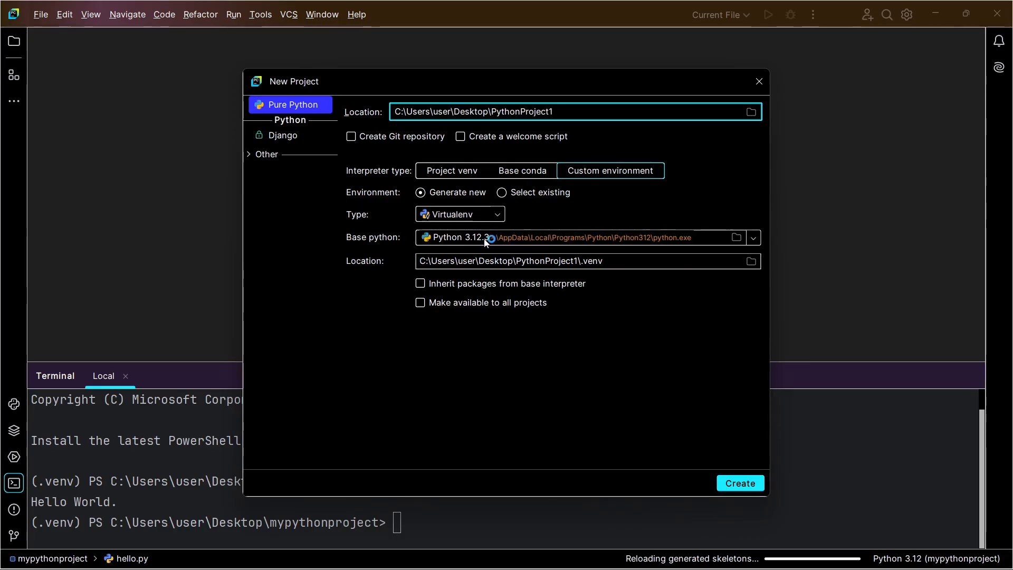
pyautogui.click(749, 491)
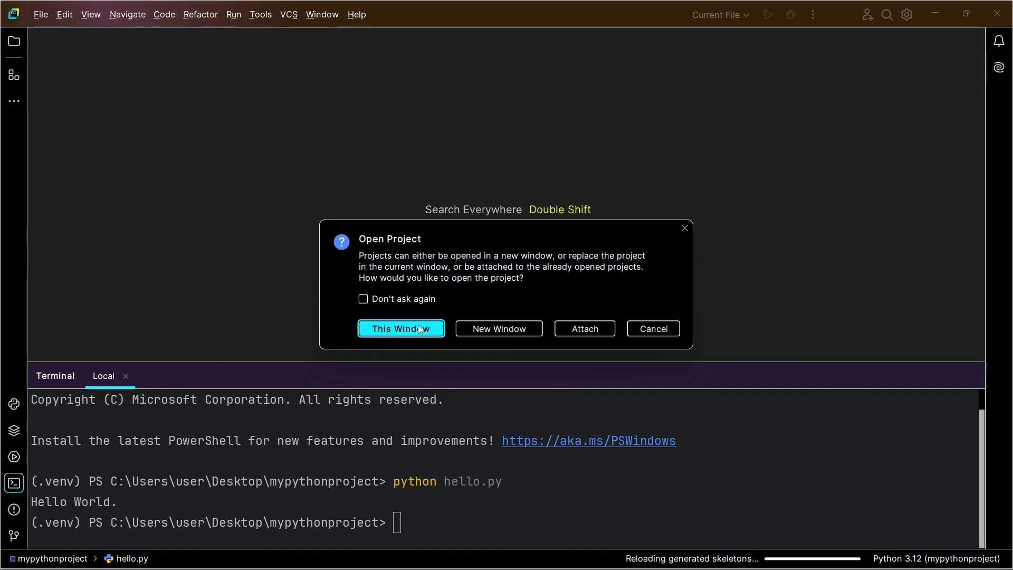
pyautogui.click(420, 329)
# - Create a new Python file named try in PythonProject1
pyautogui.press('alt+Insert')
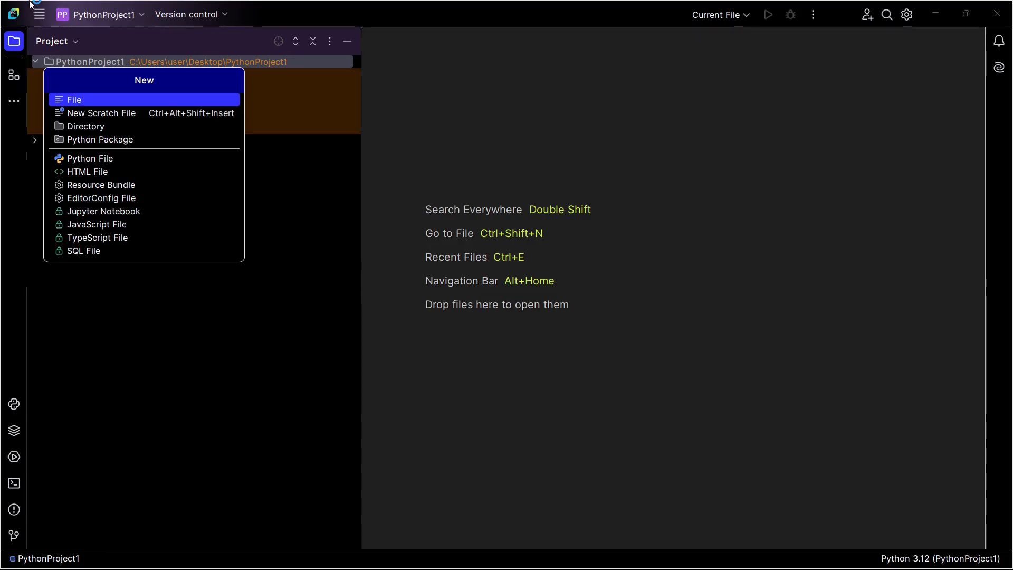
pyautogui.click(39, 14)
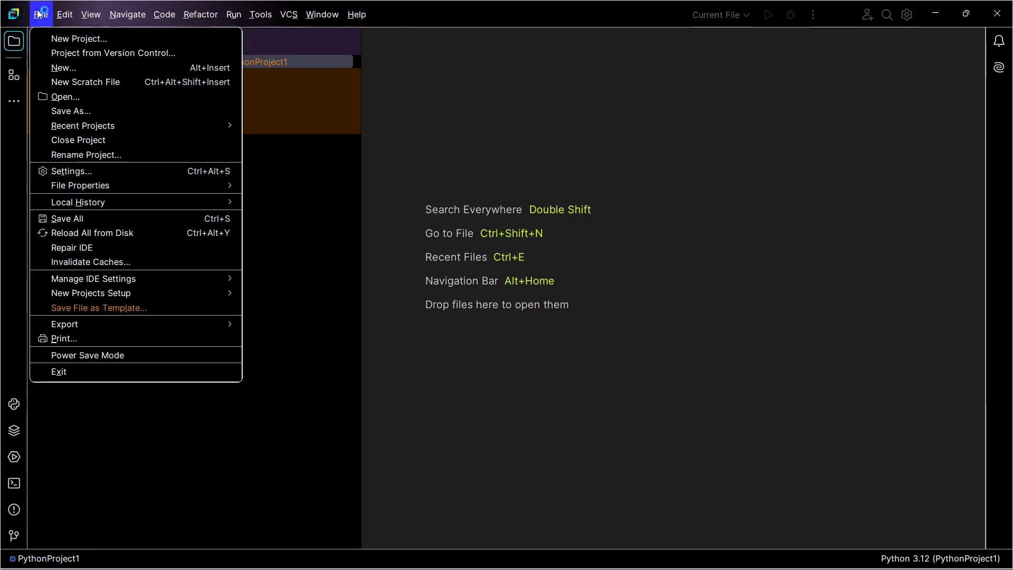
pyautogui.click(72, 68)
pyautogui.click(104, 156)
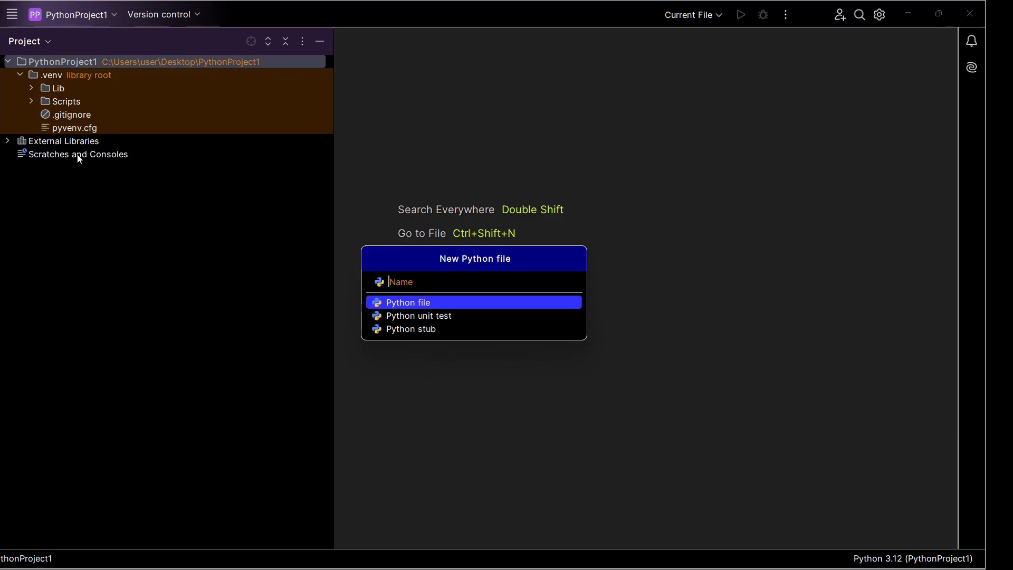
pyautogui.write('try')
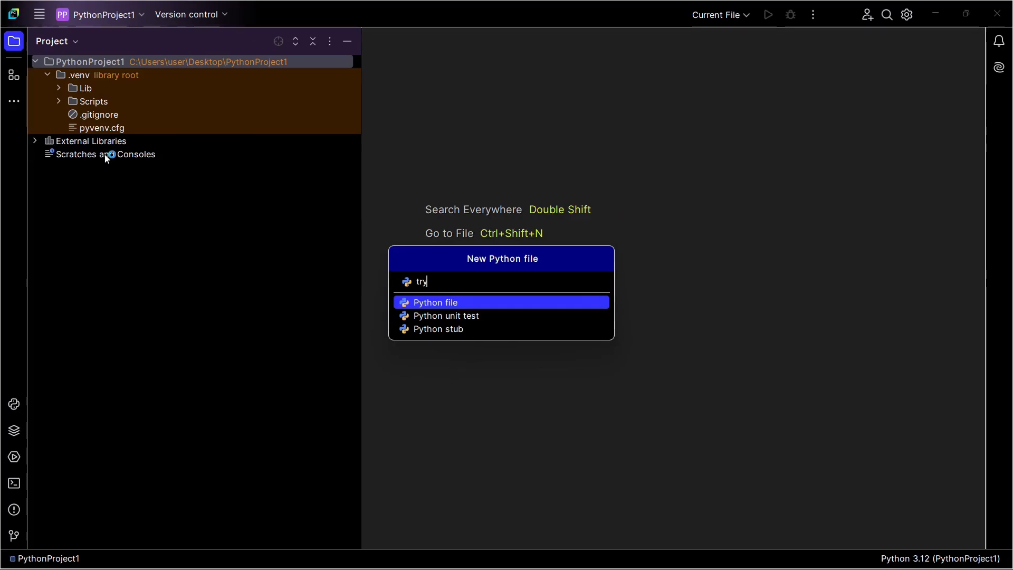
pyautogui.press('Return')
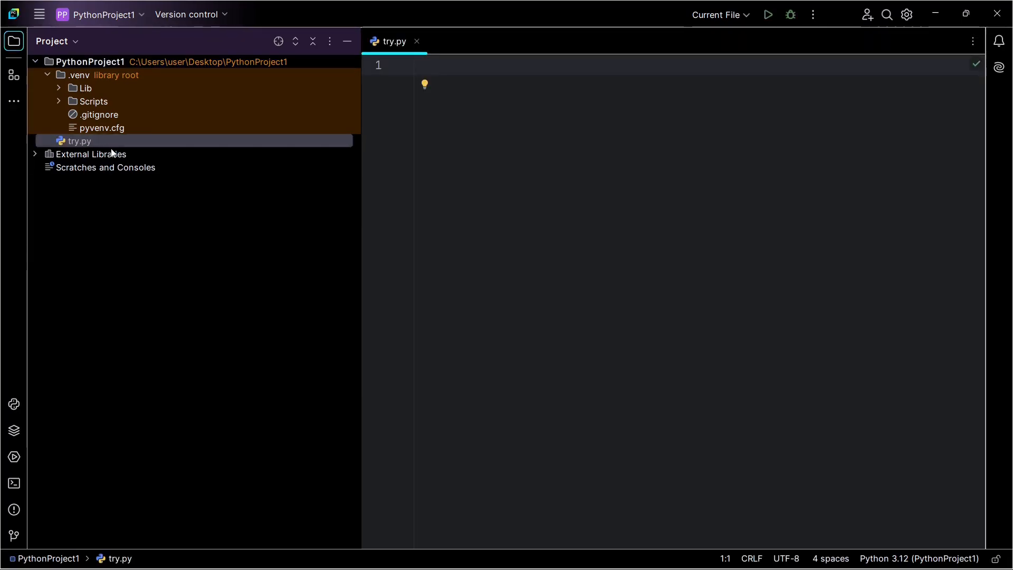
# - Write print('My name is TipKode.') on the first line of try.py
pyautogui.write('pr')
pyautogui.press('Return')
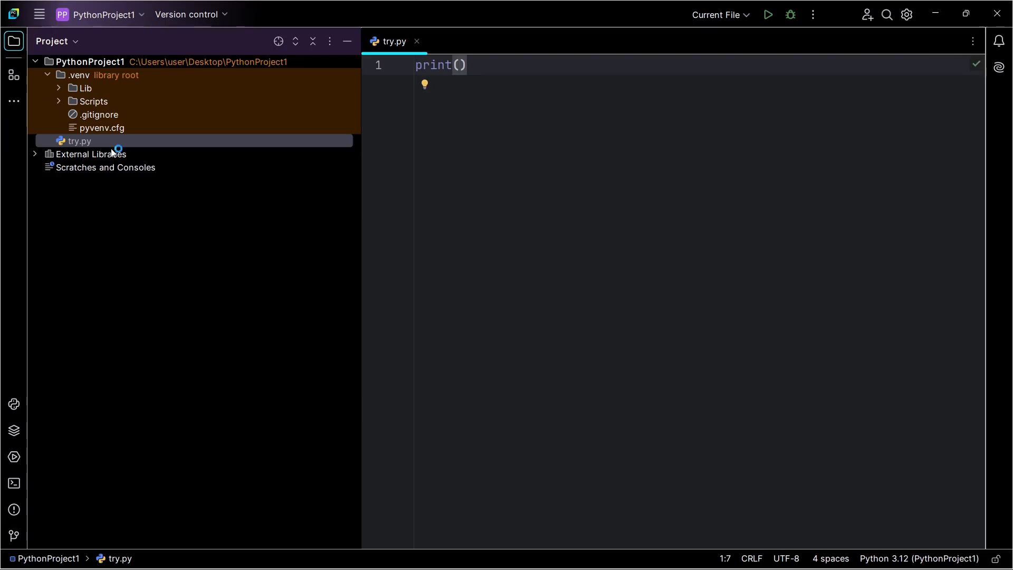
pyautogui.write("'My name is TipKode.")
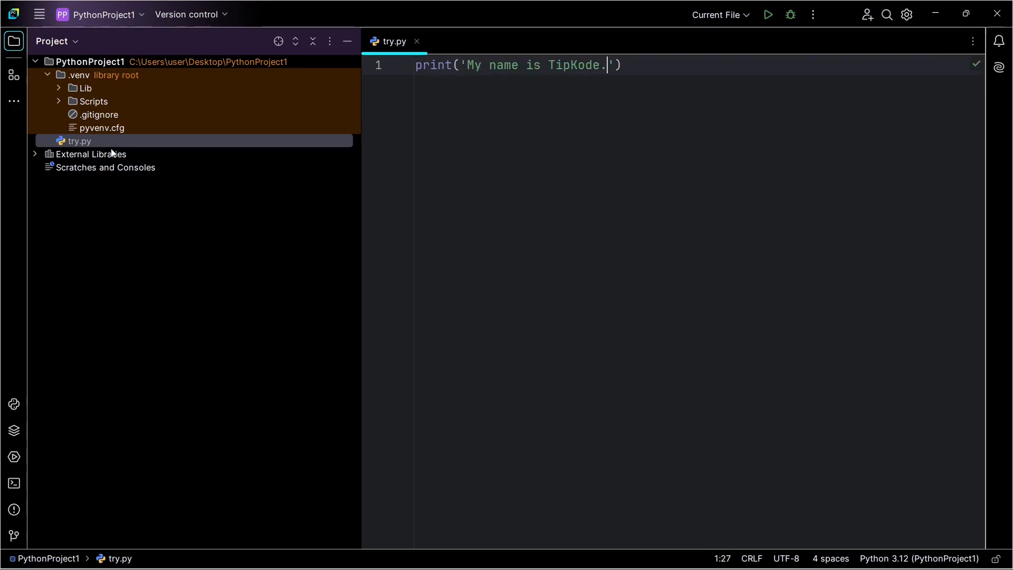
# - Open the built-in terminal and run python try.py in it
pyautogui.click(14, 483)
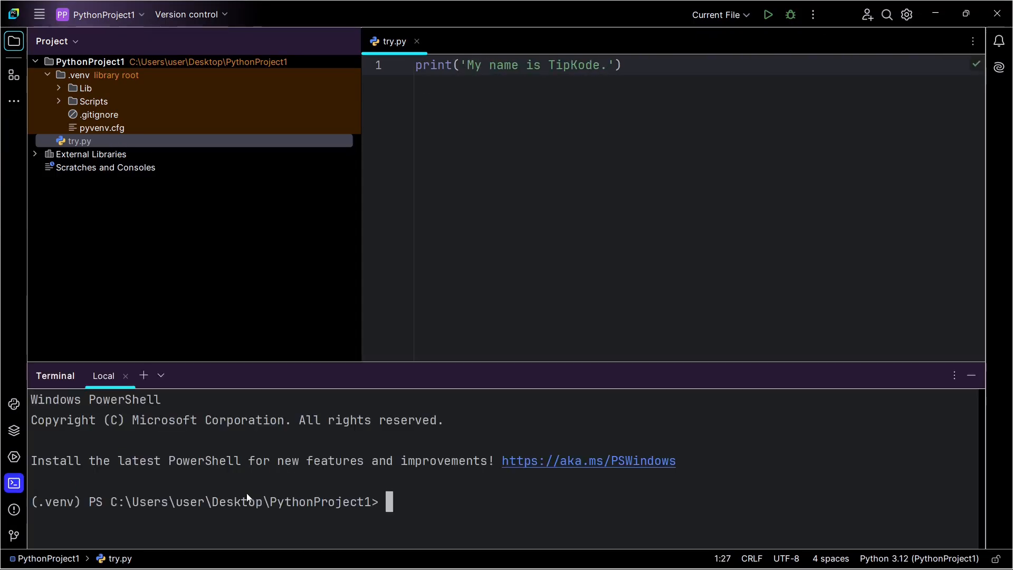
pyautogui.write('python try.py')
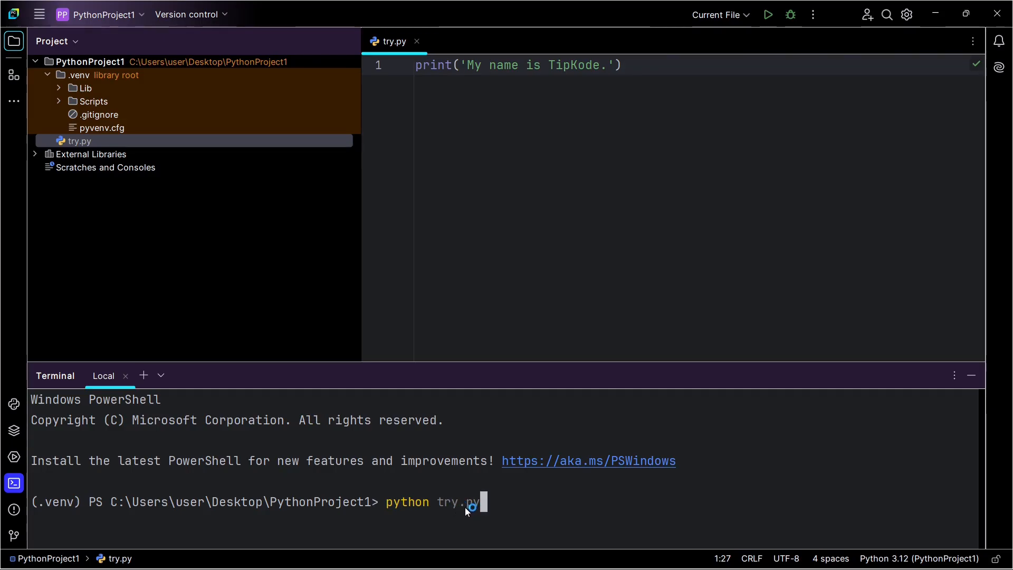
pyautogui.press('Return')
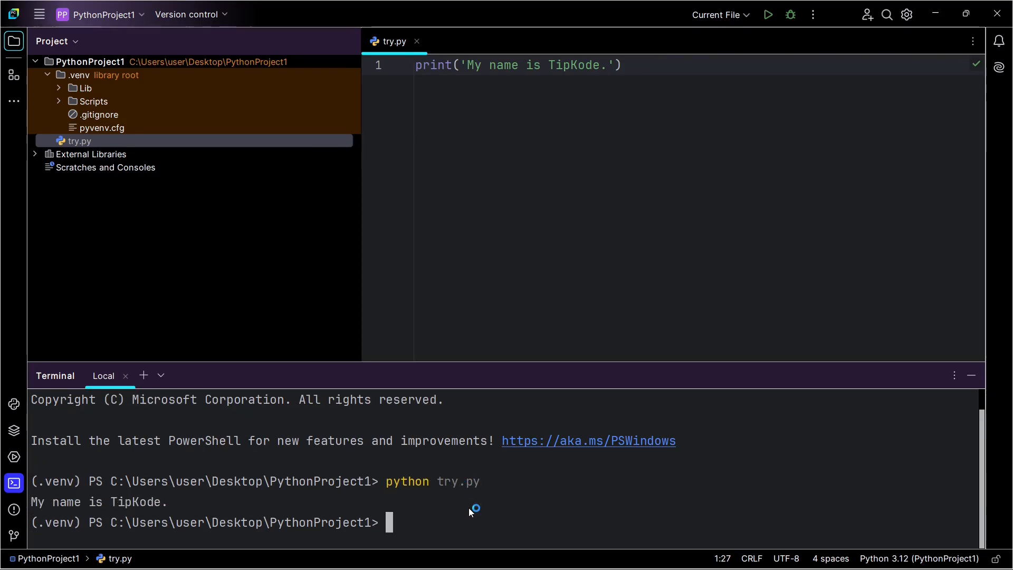